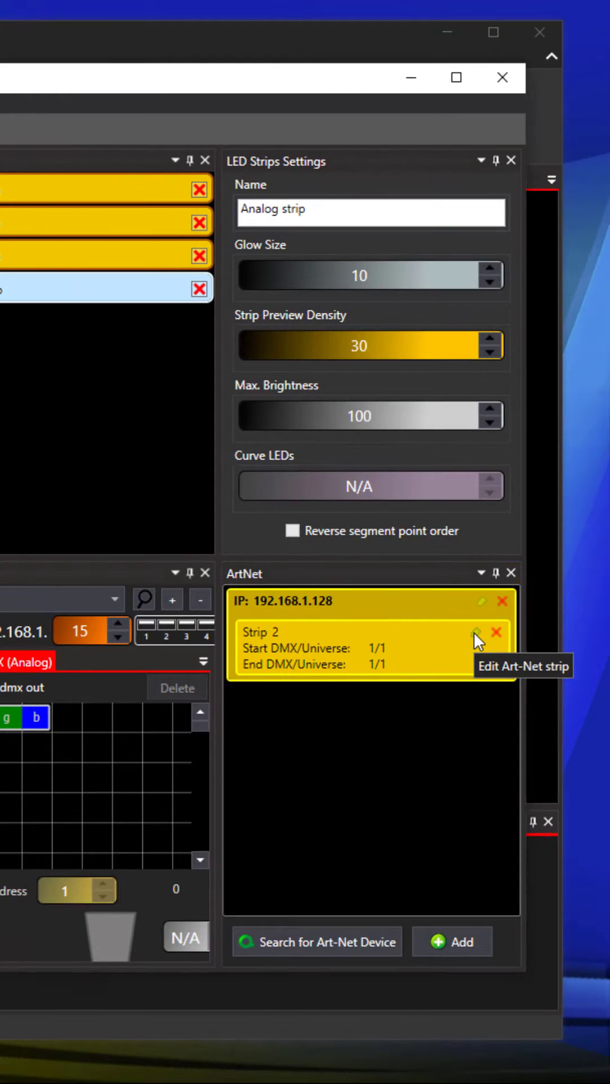
Step: Lower Art-Net strip 2's colour channel count to 1 in its settings
click(474, 633)
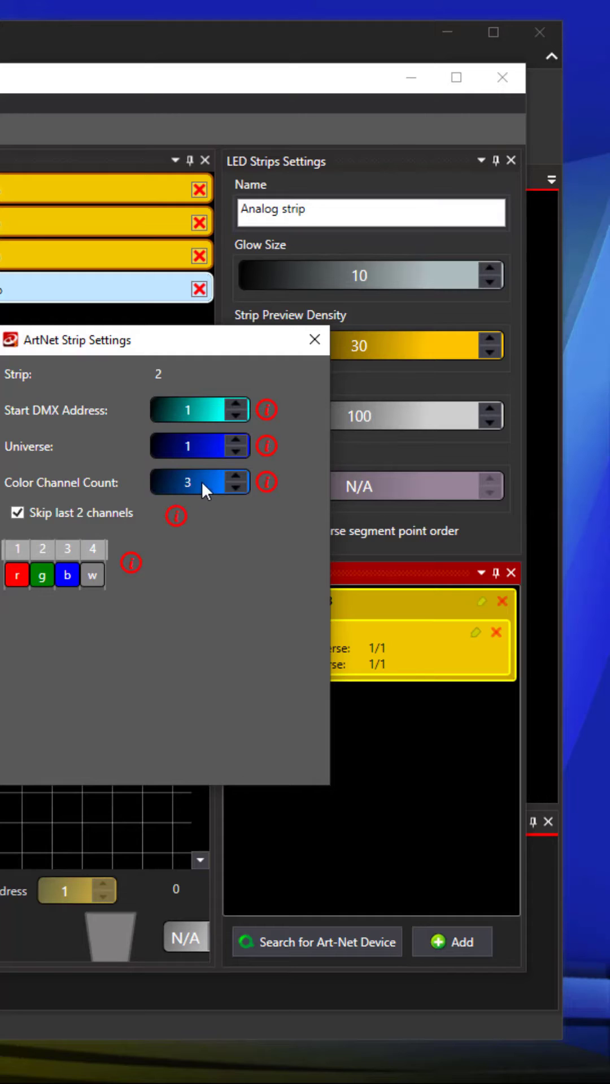
click(236, 484)
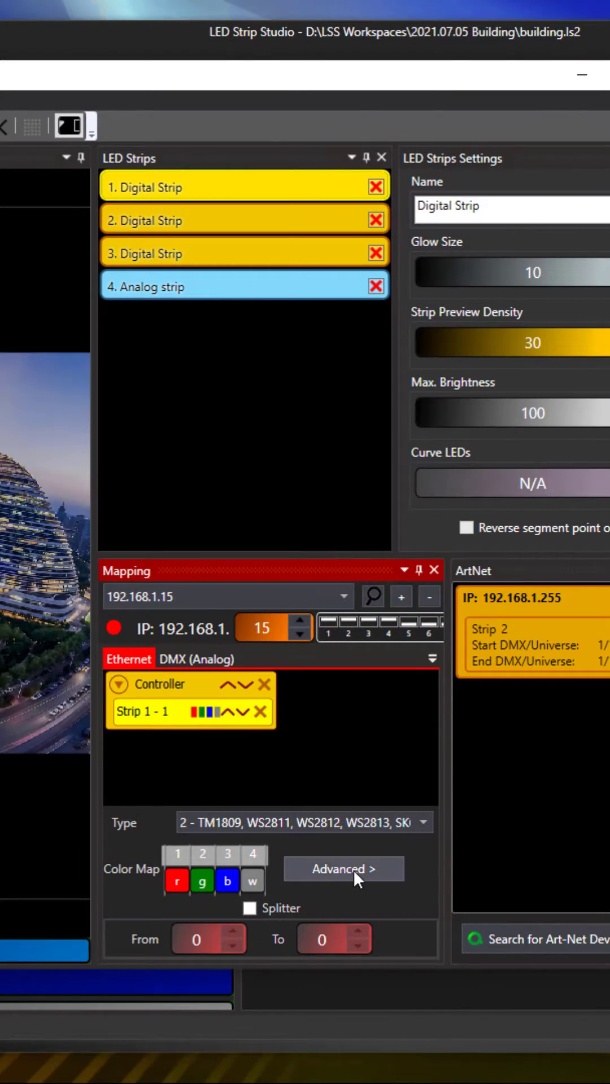
Step: Set the Ethernet mapping's Number of Color Channels to 1 under Advanced
click(354, 870)
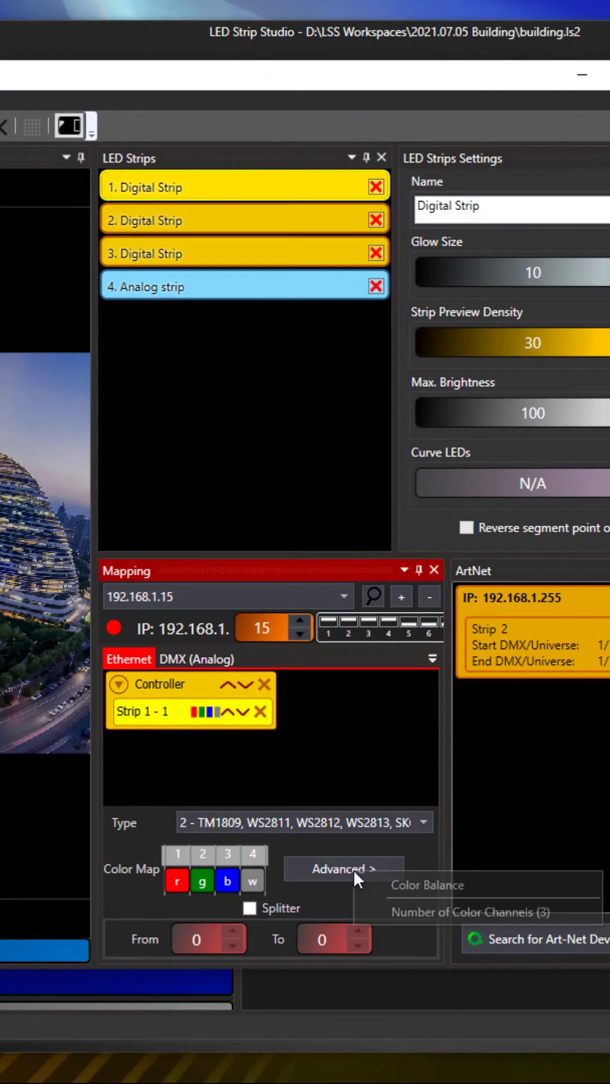
click(460, 907)
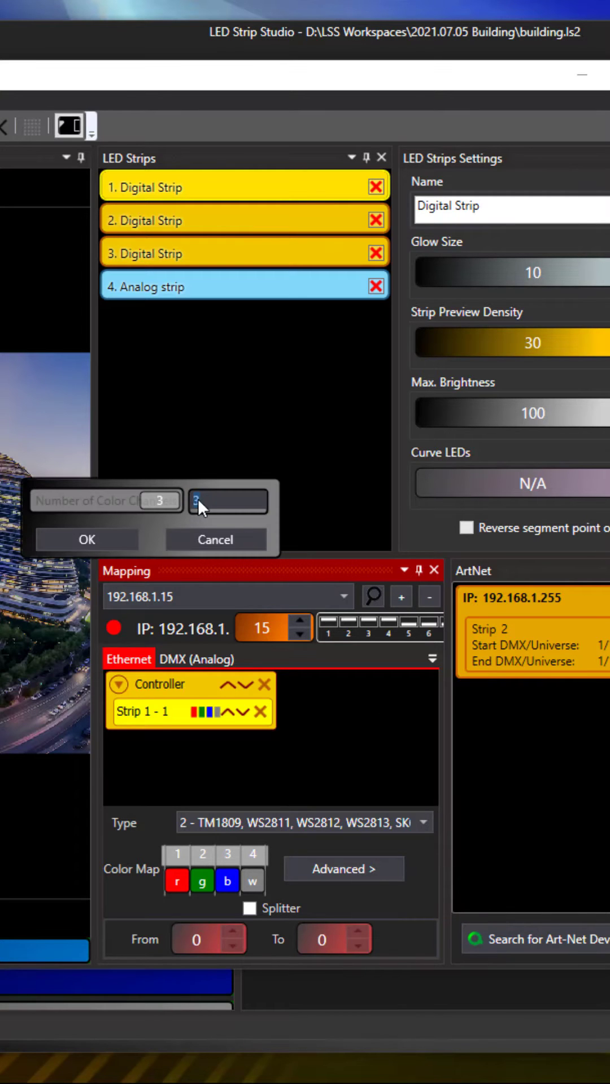
click(107, 538)
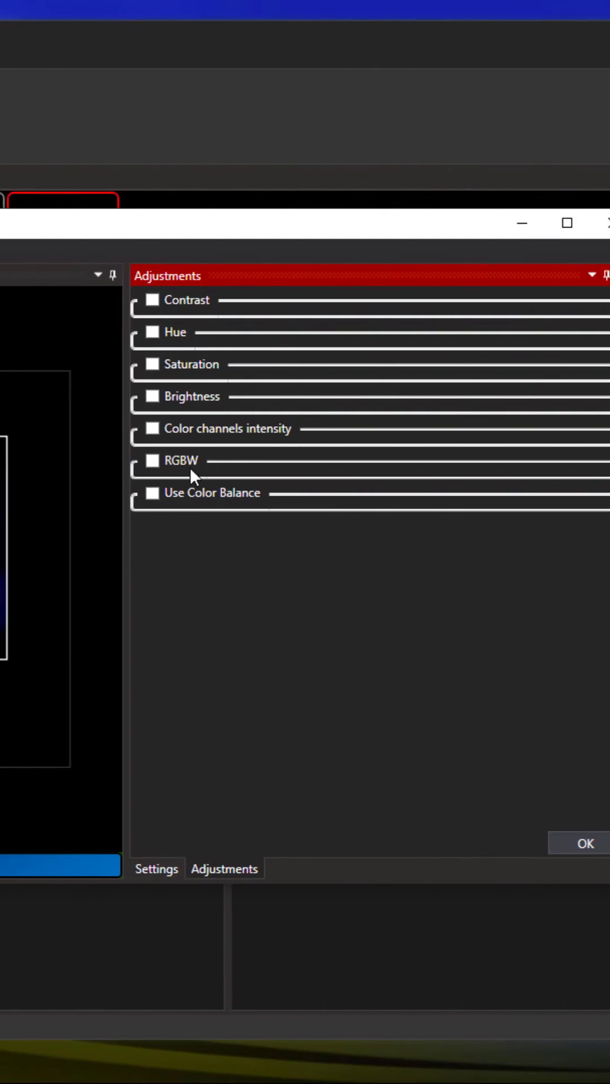
Step: Enable the scene's RGBW adjustment and choose the red swatch as its set colour
click(128, 461)
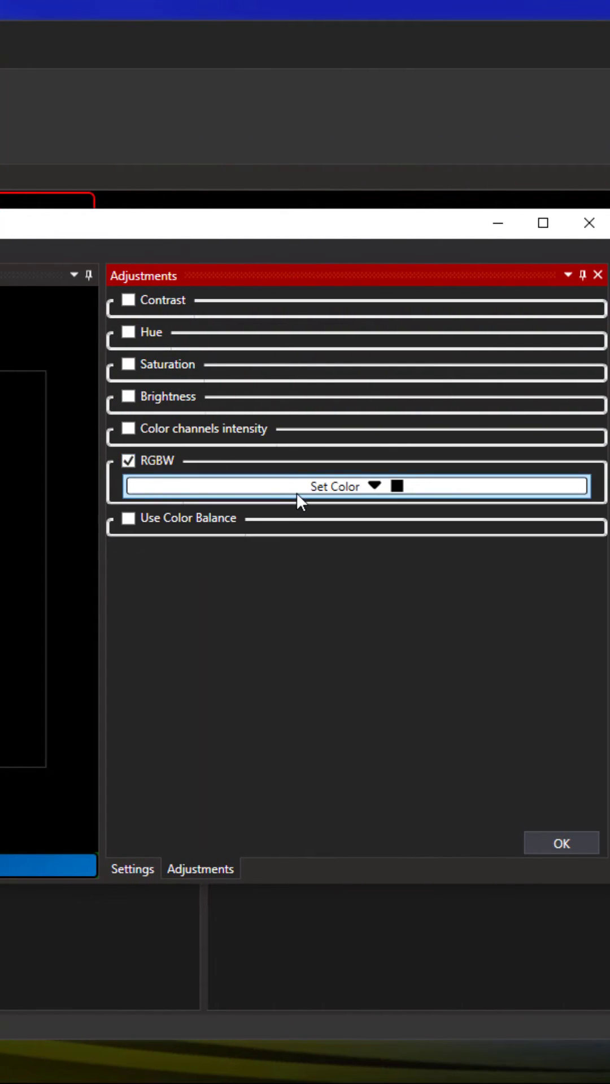
click(296, 491)
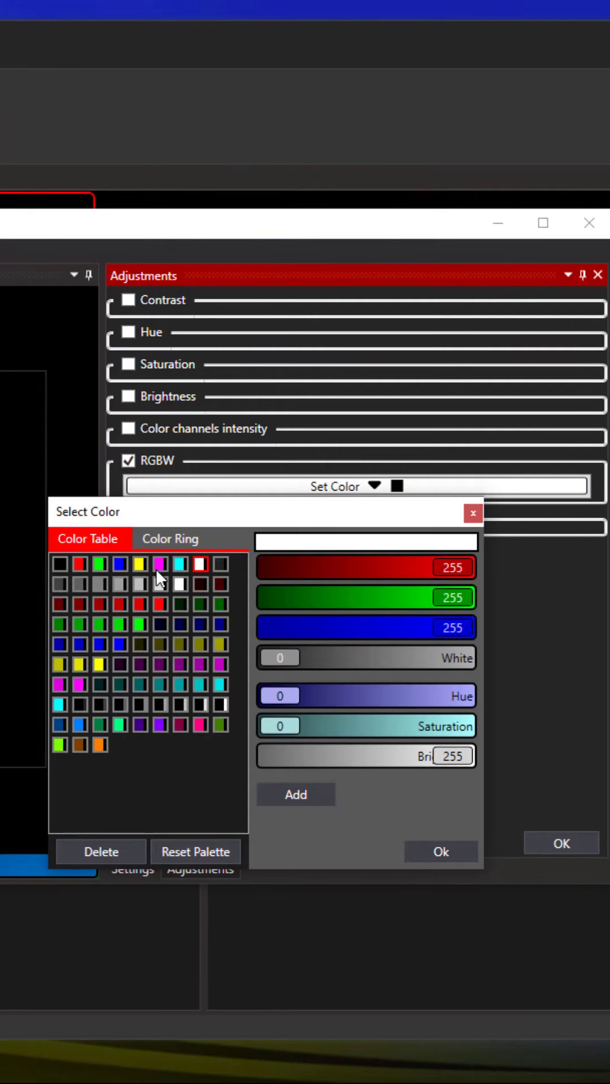
click(159, 565)
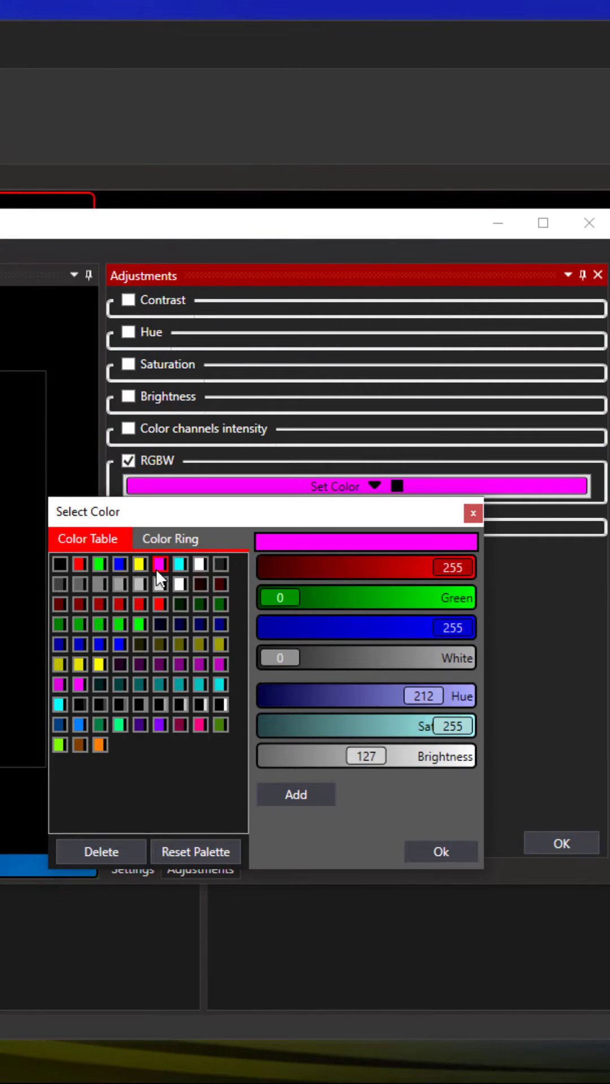
click(78, 564)
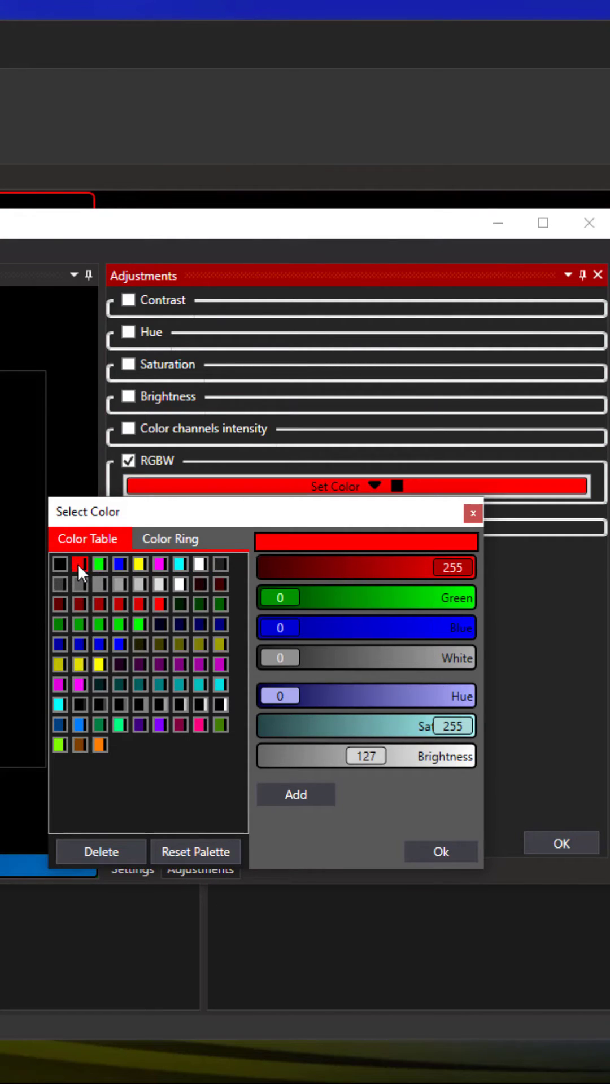
click(207, 564)
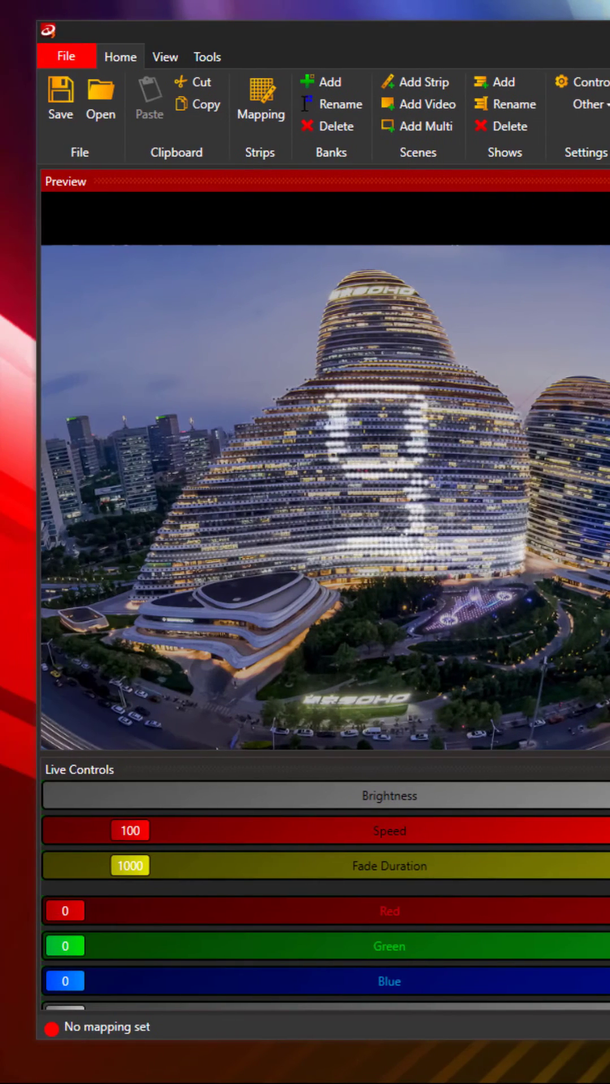